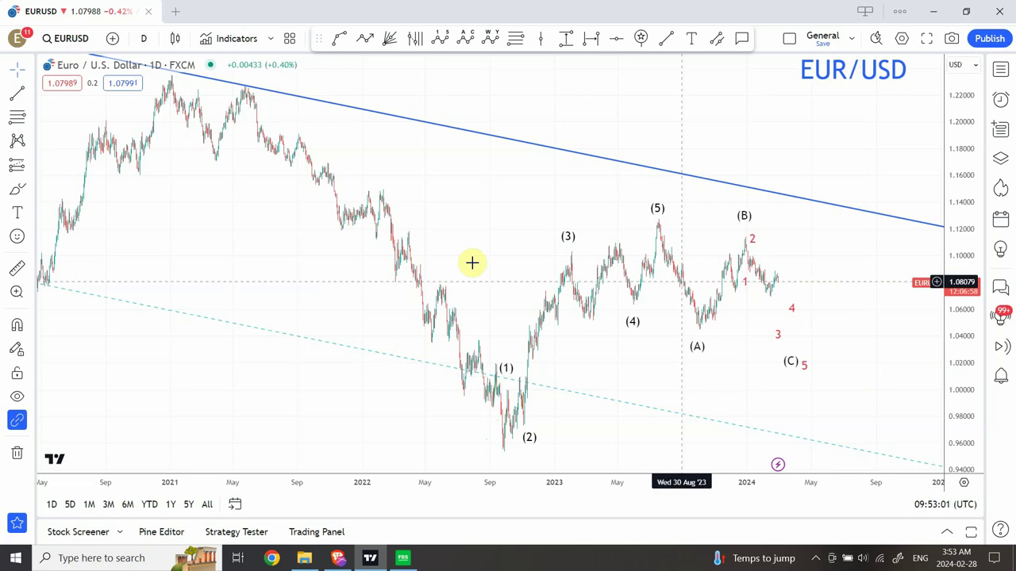
# Examine the (1)–(5) and (A)-(B)-(C) wave counts on the EUR/USD daily chart, including the price action around wave (B)
pyautogui.moveTo(492, 249); pyautogui.dragTo(398, 207)
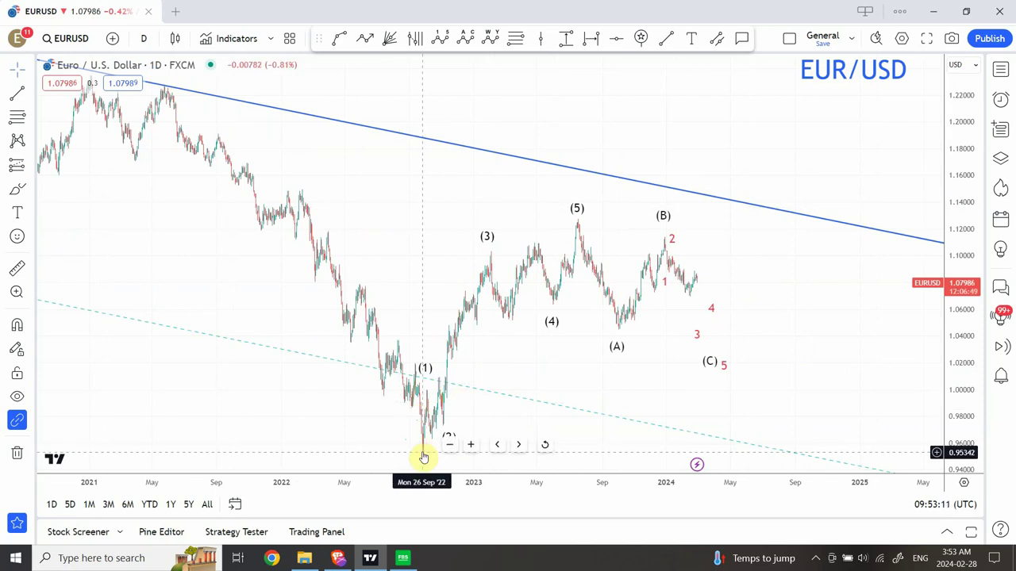
pyautogui.click(577, 223)
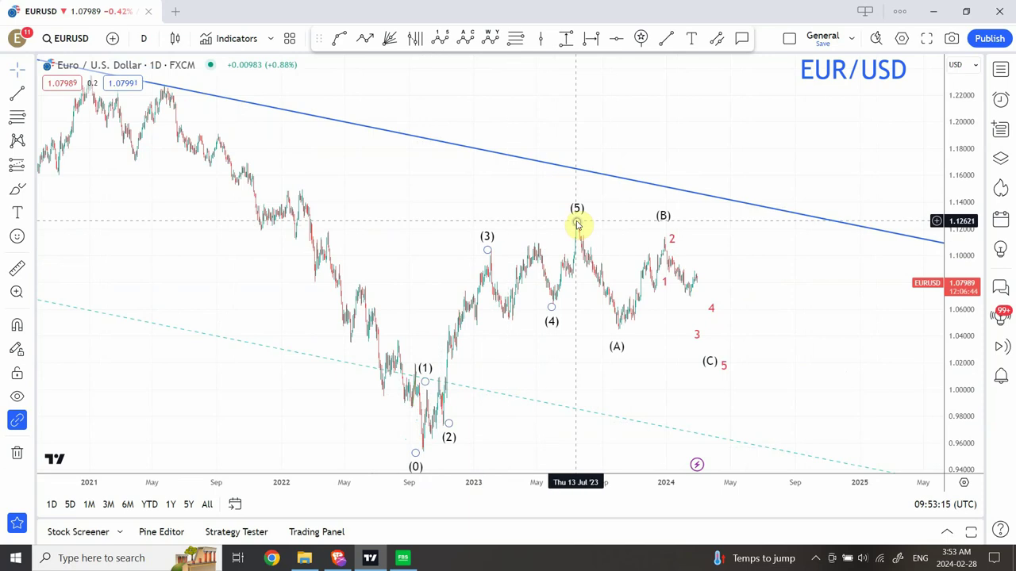
pyautogui.click(453, 356)
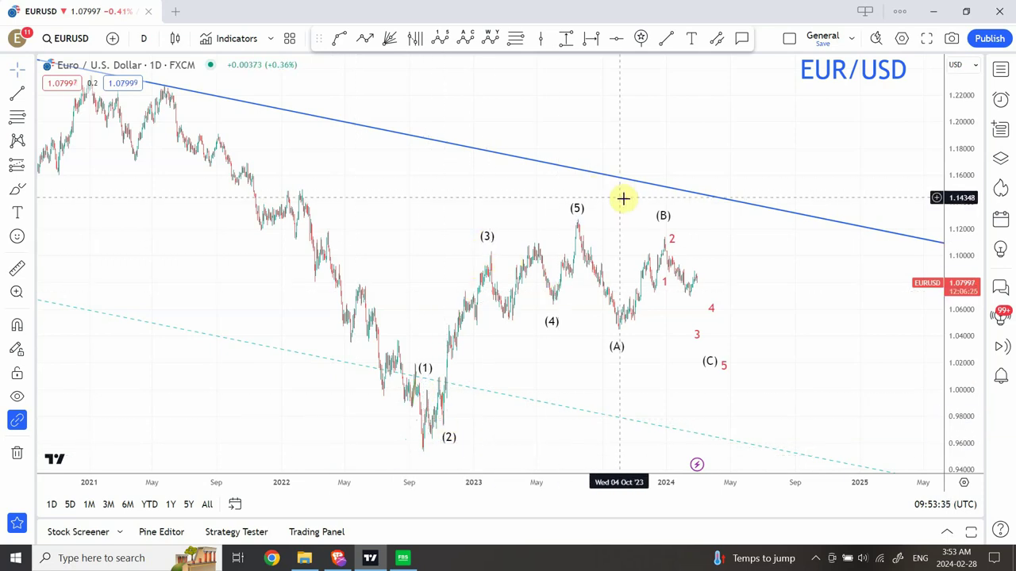
pyautogui.moveTo(621, 200); pyautogui.dragTo(568, 186)
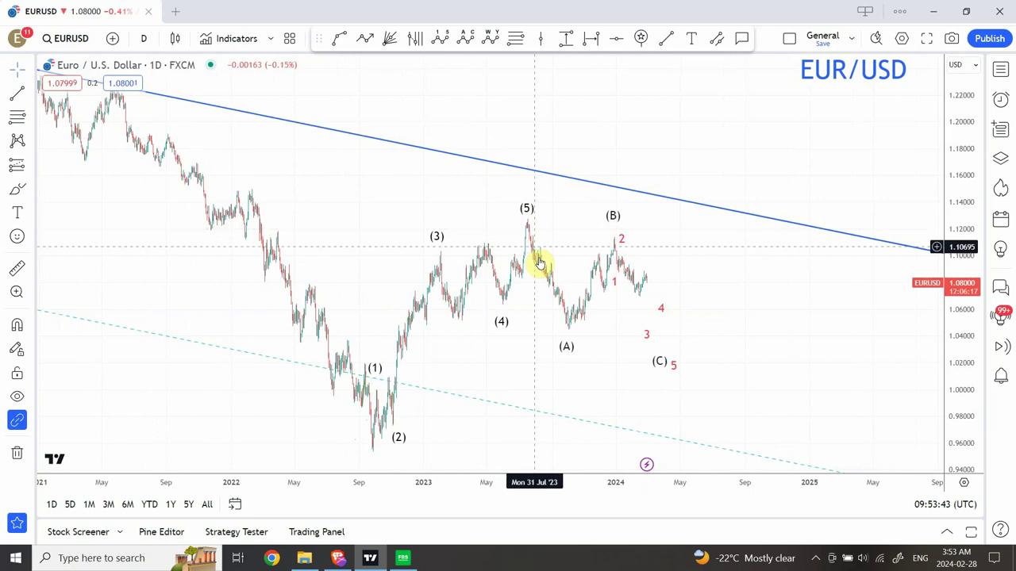
pyautogui.click(616, 239)
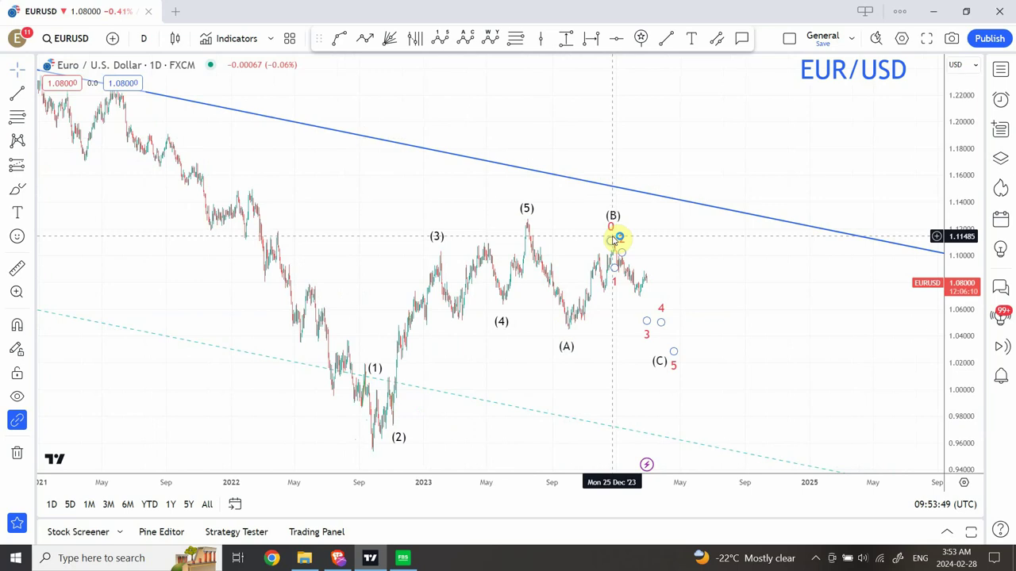
pyautogui.click(440, 253)
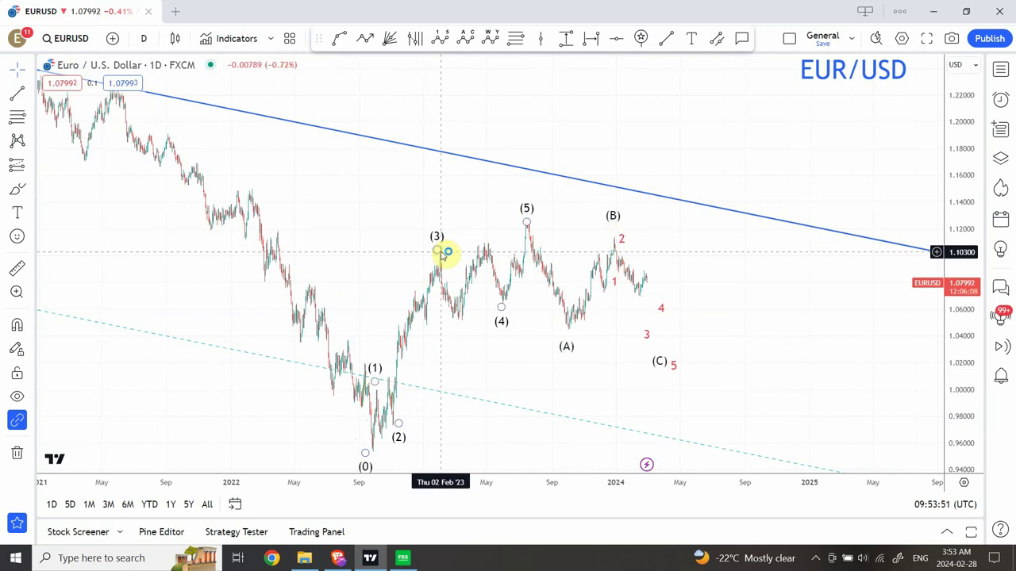
pyautogui.click(487, 251)
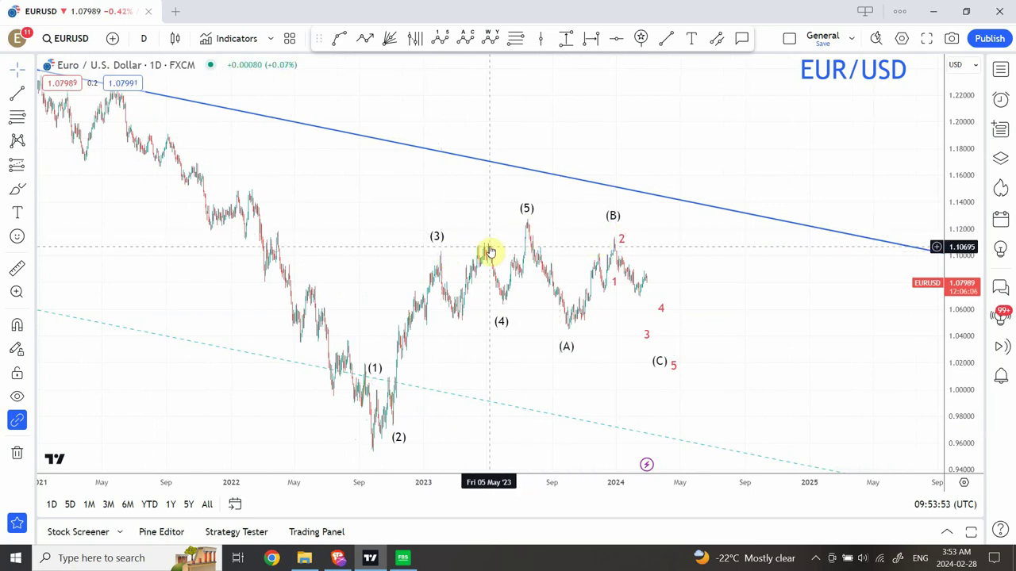
pyautogui.click(617, 238)
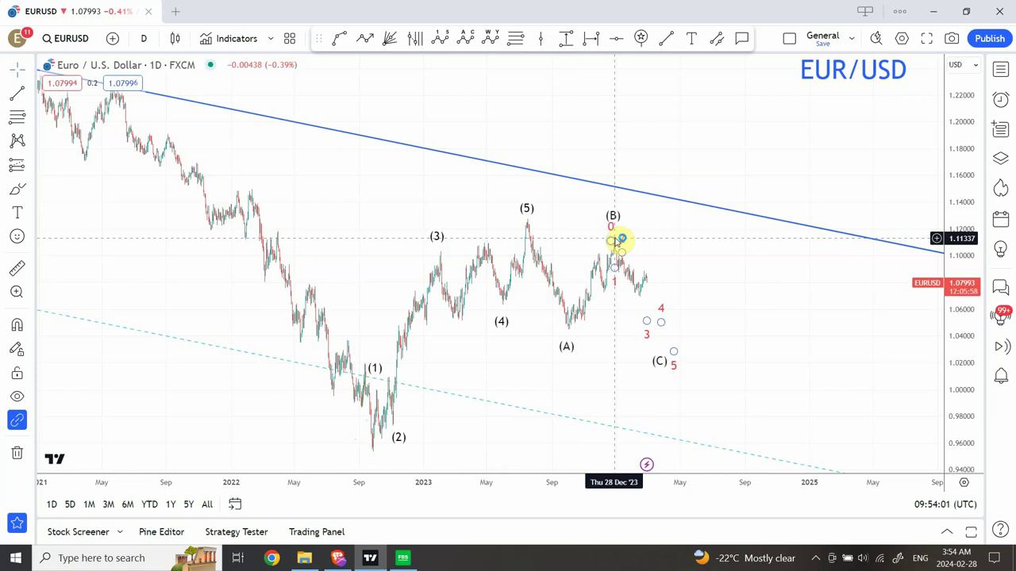
pyautogui.click(651, 281)
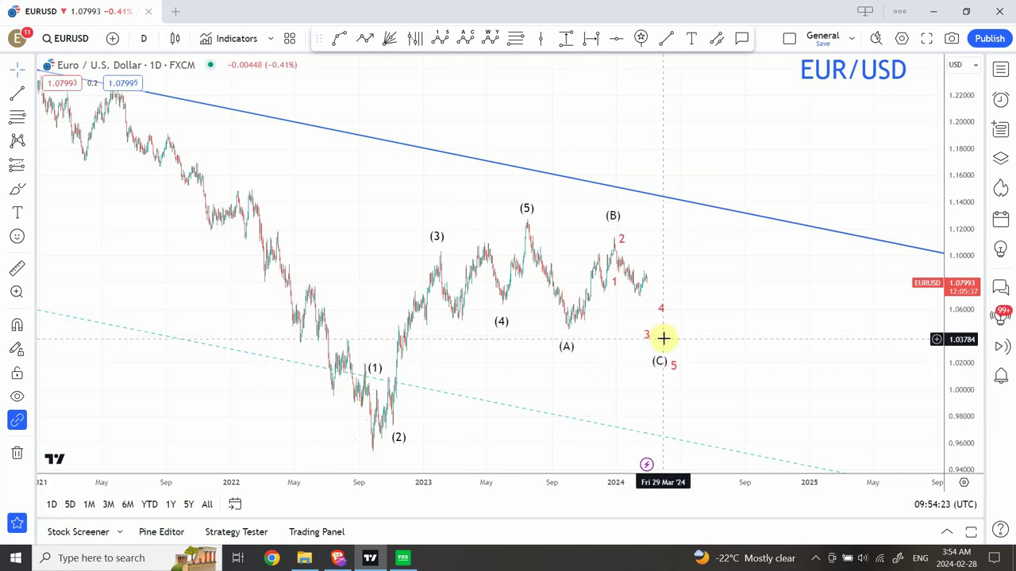
pyautogui.click(612, 243)
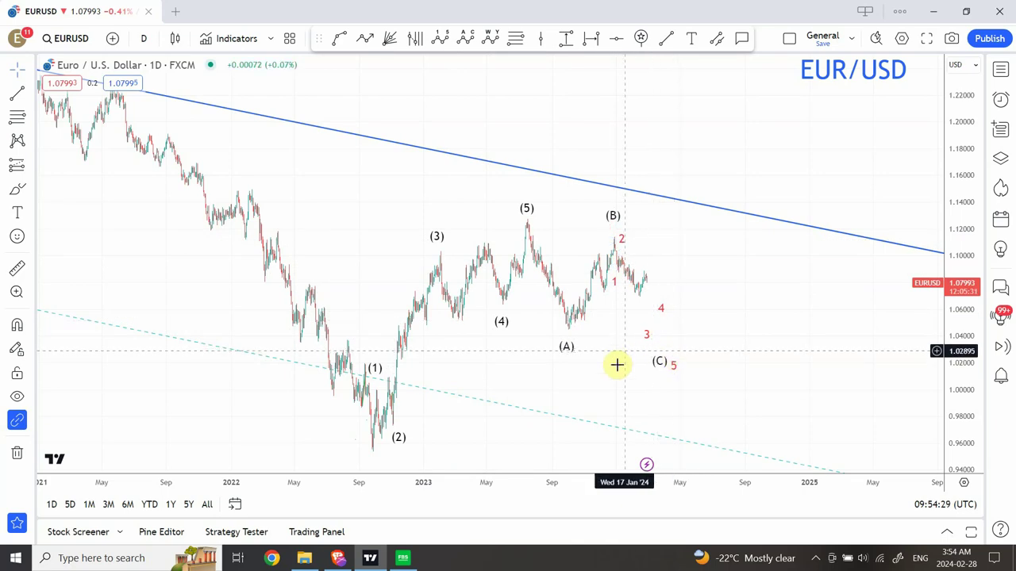
pyautogui.moveTo(619, 379); pyautogui.dragTo(542, 347)
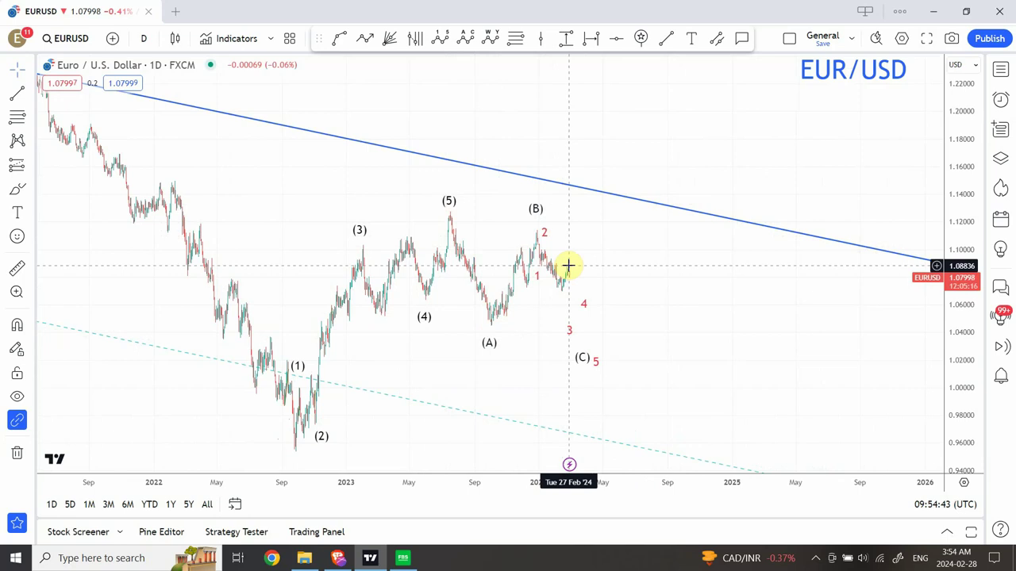
pyautogui.moveTo(458, 469)
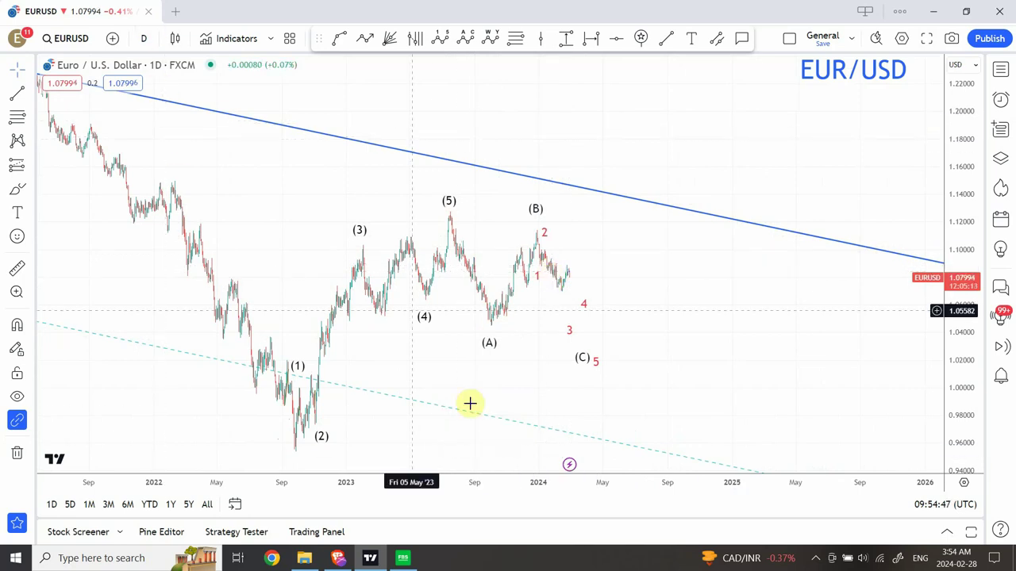
pyautogui.click(470, 444)
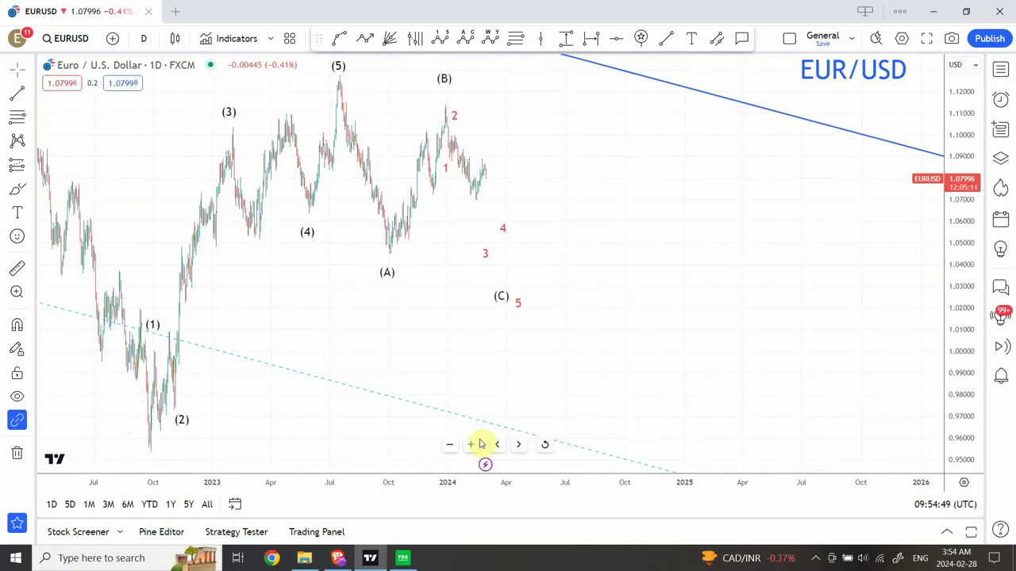
pyautogui.click(474, 446)
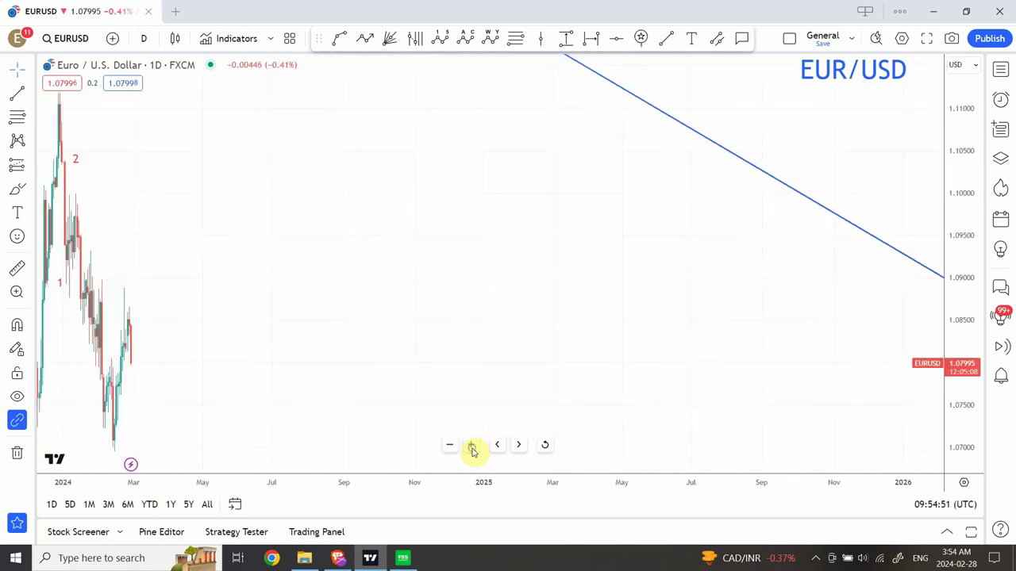
pyautogui.moveTo(293, 309); pyautogui.dragTo(795, 284)
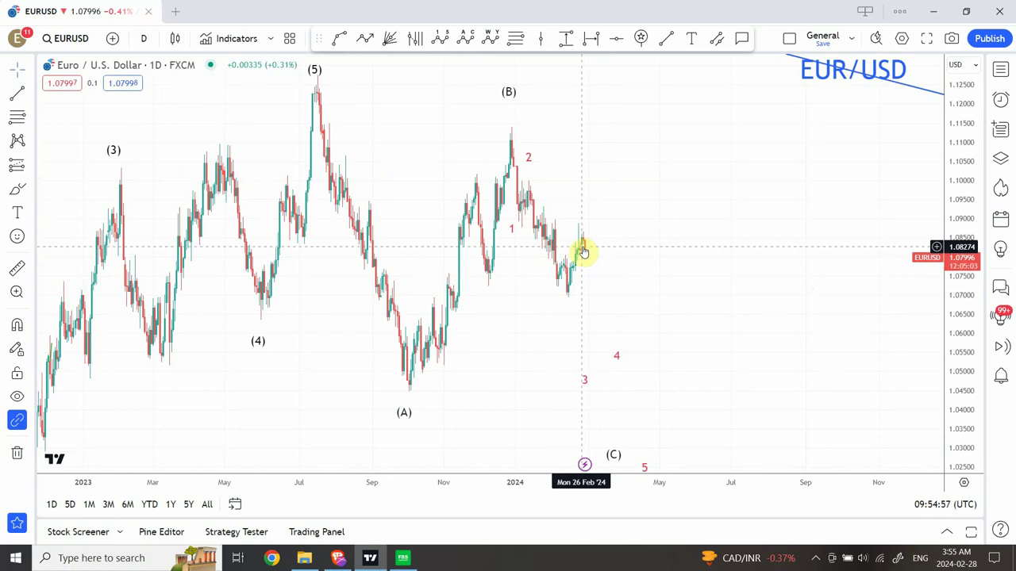
pyautogui.click(666, 38)
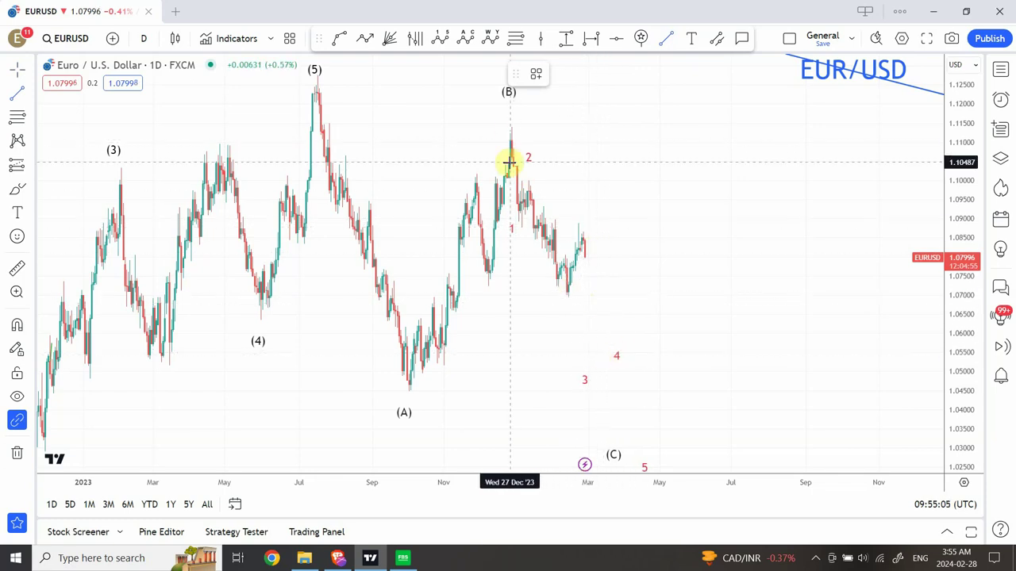
pyautogui.click(521, 217)
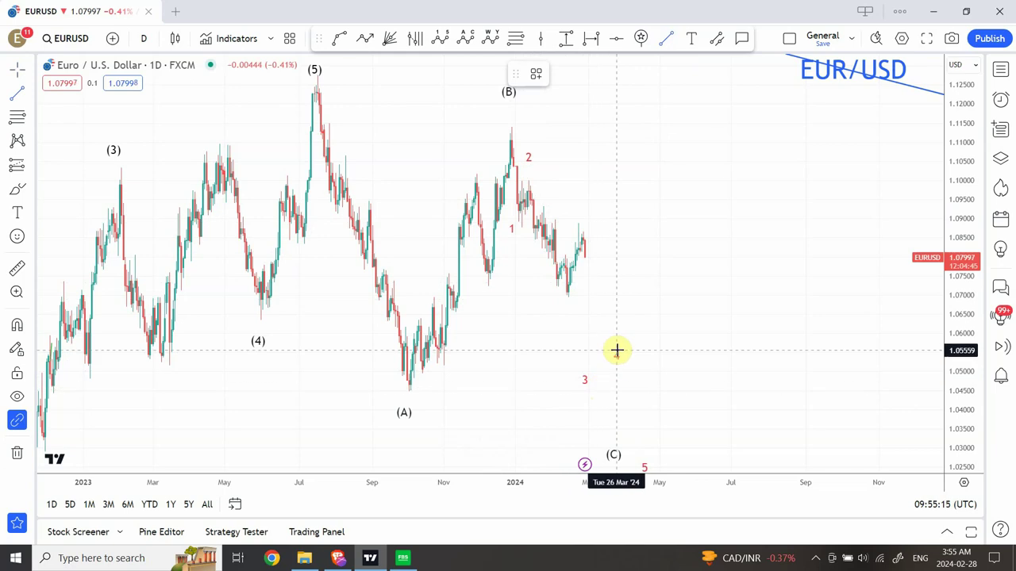
pyautogui.keyDown('shift'); pyautogui.click(512, 231); pyautogui.keyUp('shift')
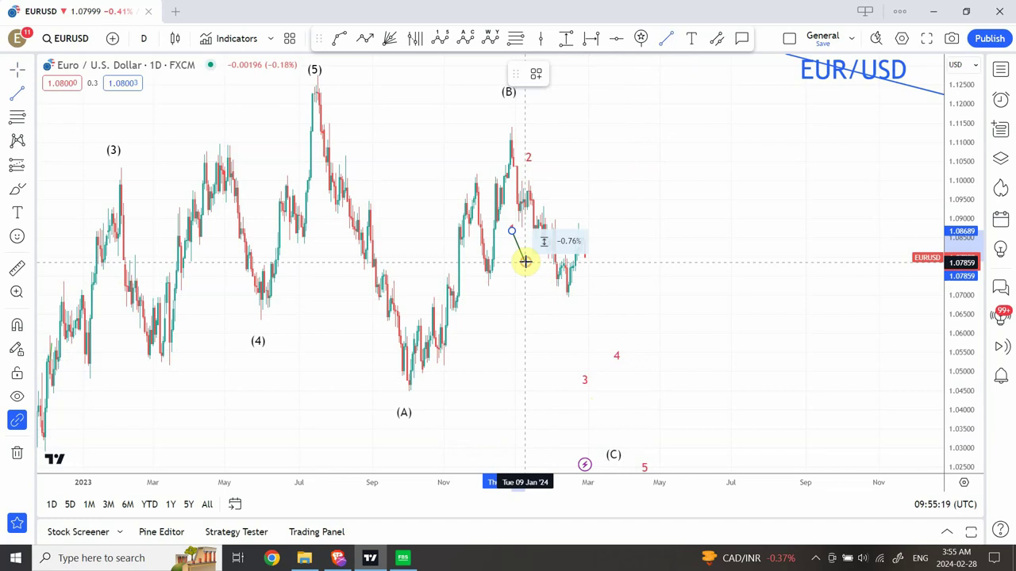
pyautogui.click(525, 262)
pyautogui.click(525, 263)
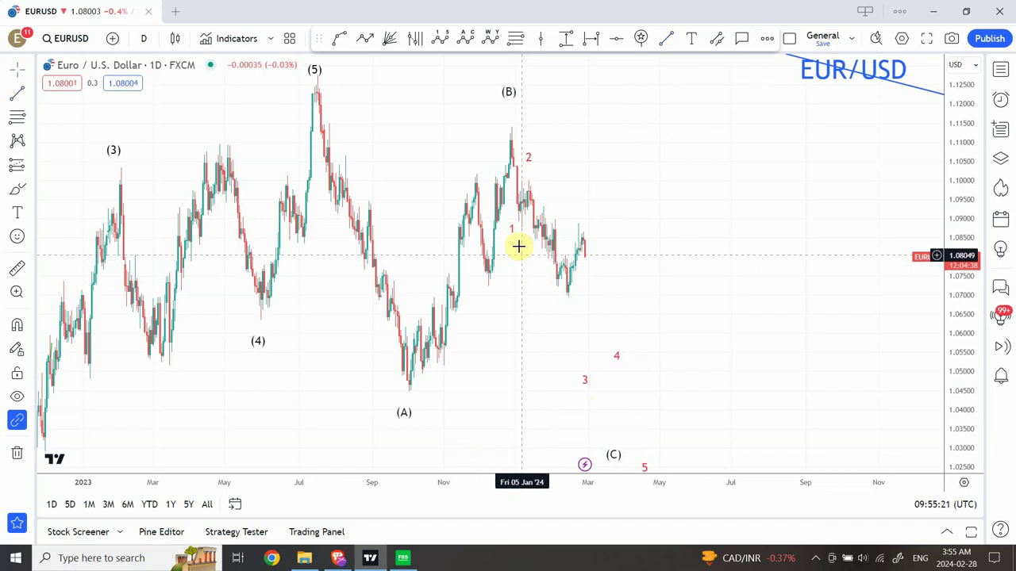
# Reposition the red impulse wave's points: 1 to about 1.0717, 2 to the late-February high near 1.0888, and 3 to about 1.0433
pyautogui.click(513, 234)
pyautogui.moveTo(517, 219); pyautogui.dragTo(546, 290)
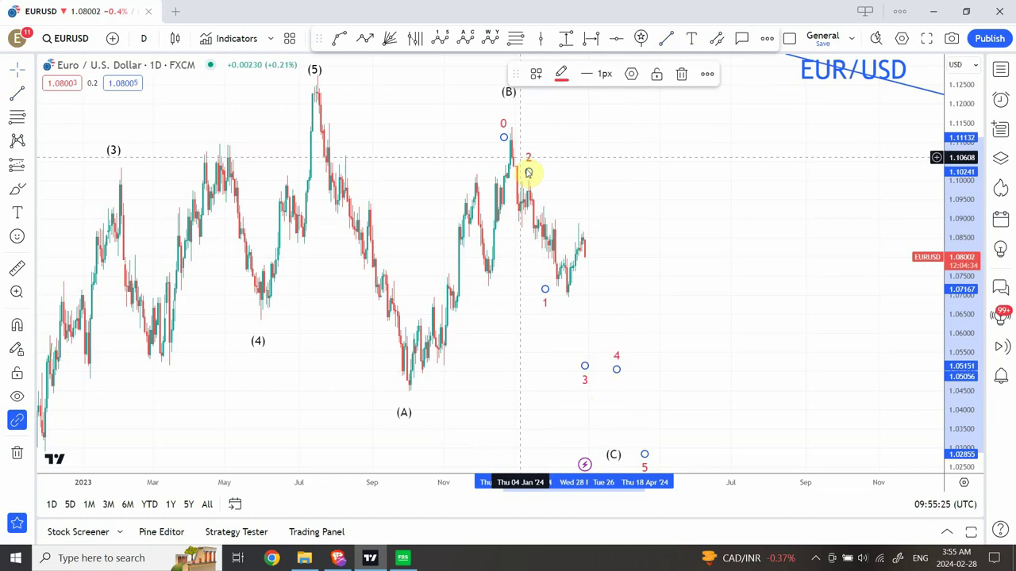
pyautogui.moveTo(532, 173); pyautogui.dragTo(575, 223)
pyautogui.moveTo(586, 368); pyautogui.dragTo(593, 398)
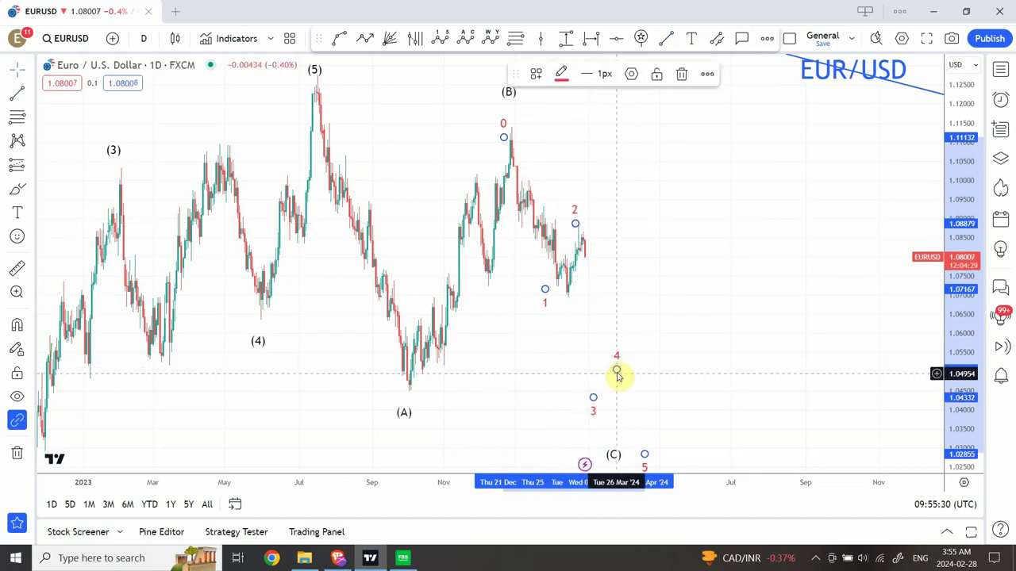
pyautogui.click(692, 350)
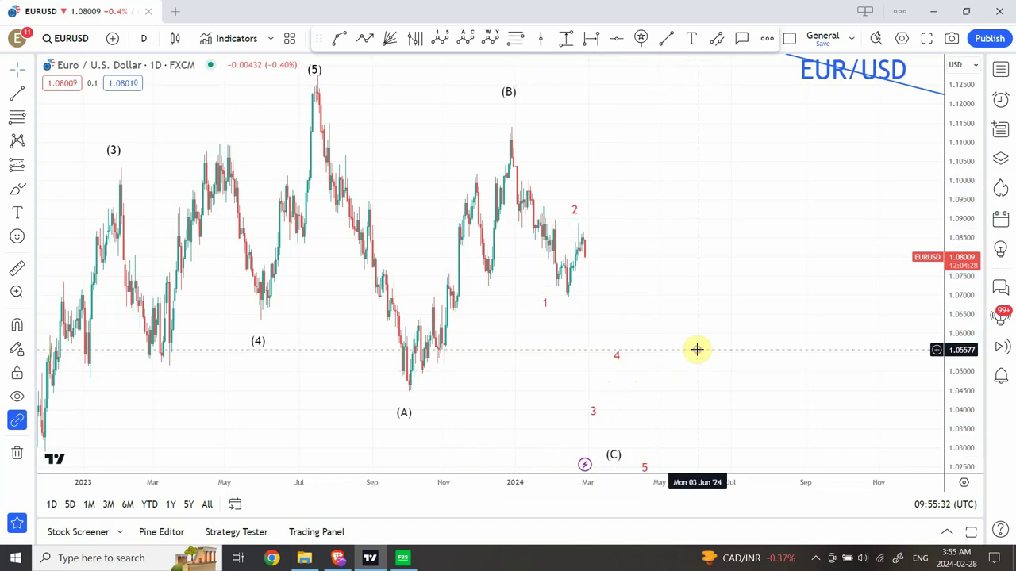
# Draw a path from the wave (5) high through the (A) low and (B) high to about 1.0302 beside (C)
pyautogui.click(366, 43)
pyautogui.click(320, 85)
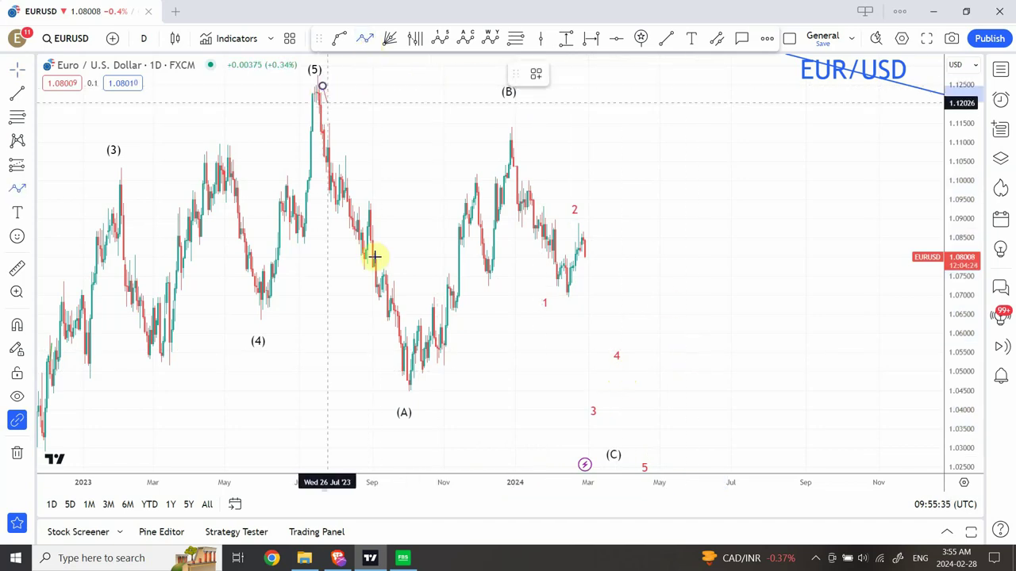
pyautogui.click(429, 389)
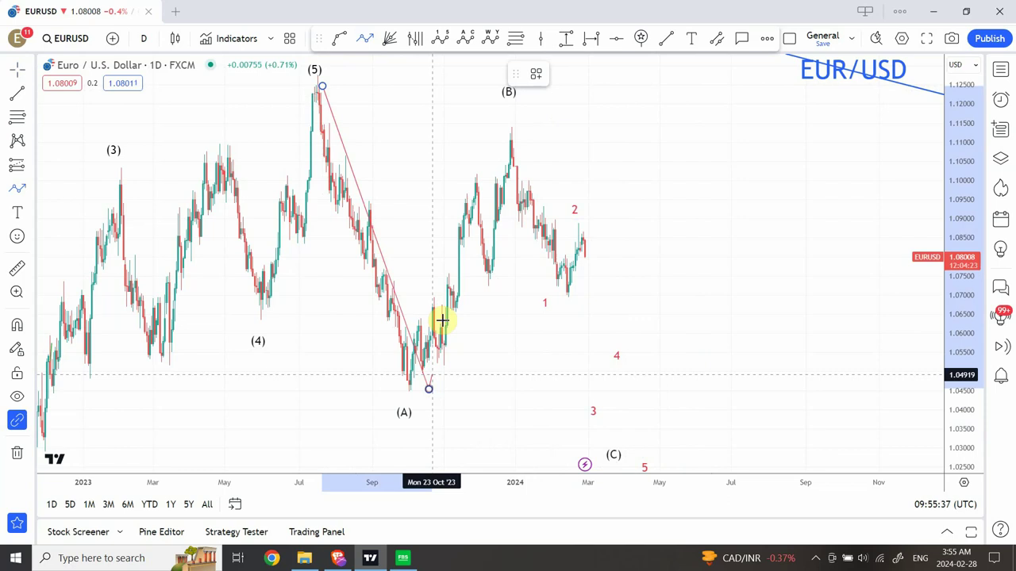
pyautogui.click(505, 132)
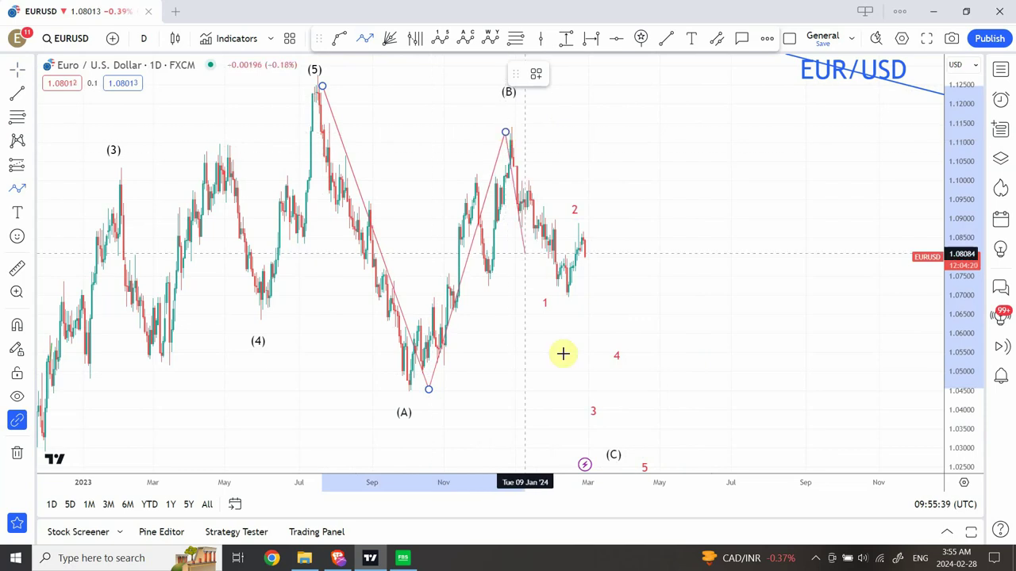
pyautogui.click(632, 447)
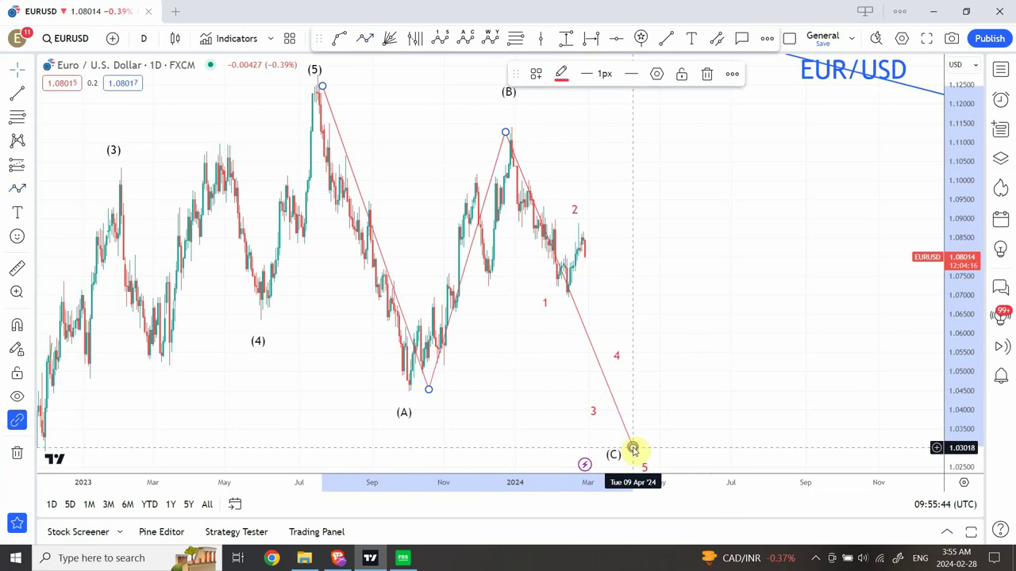
# Change the line colour of the (5)-(A)-(B)-(C) path to black
pyautogui.click(564, 79)
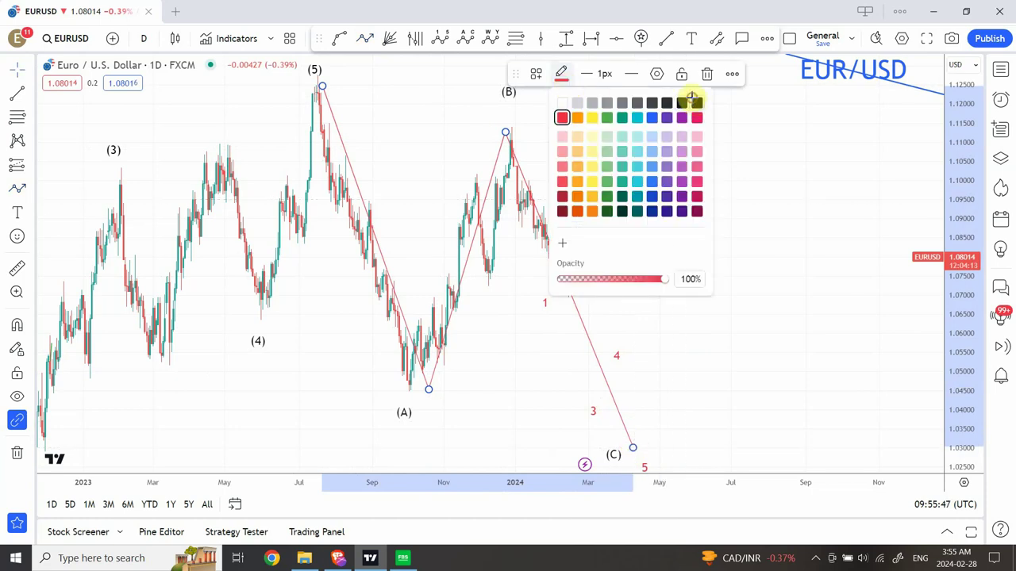
pyautogui.click(692, 100)
pyautogui.click(724, 304)
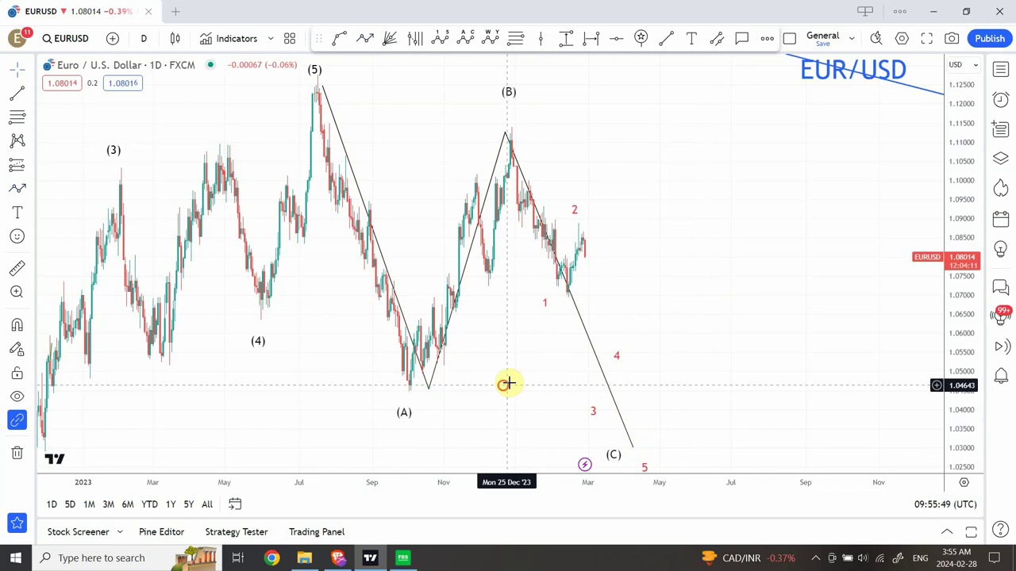
# Extend the end point of the black path slightly lower, to the red wave 5 label
pyautogui.moveTo(508, 384); pyautogui.dragTo(723, 290)
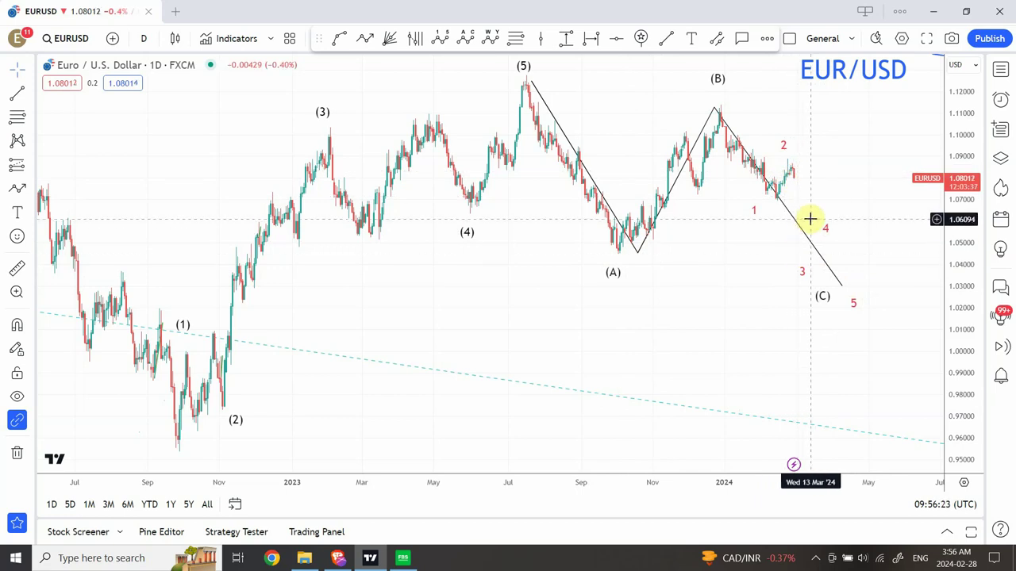
pyautogui.moveTo(754, 238); pyautogui.dragTo(649, 241)
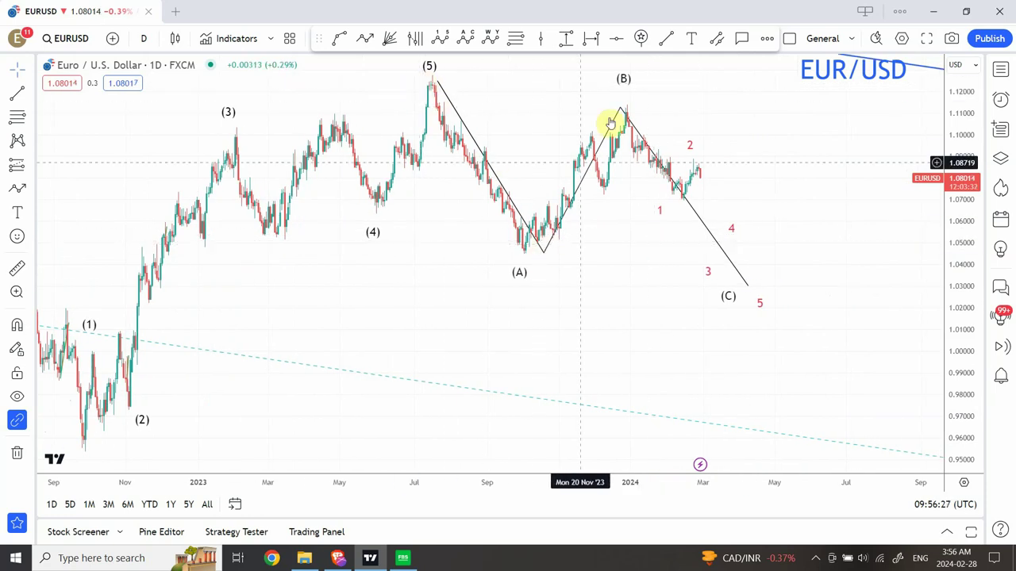
pyautogui.click(749, 286)
pyautogui.moveTo(750, 291); pyautogui.dragTo(757, 300)
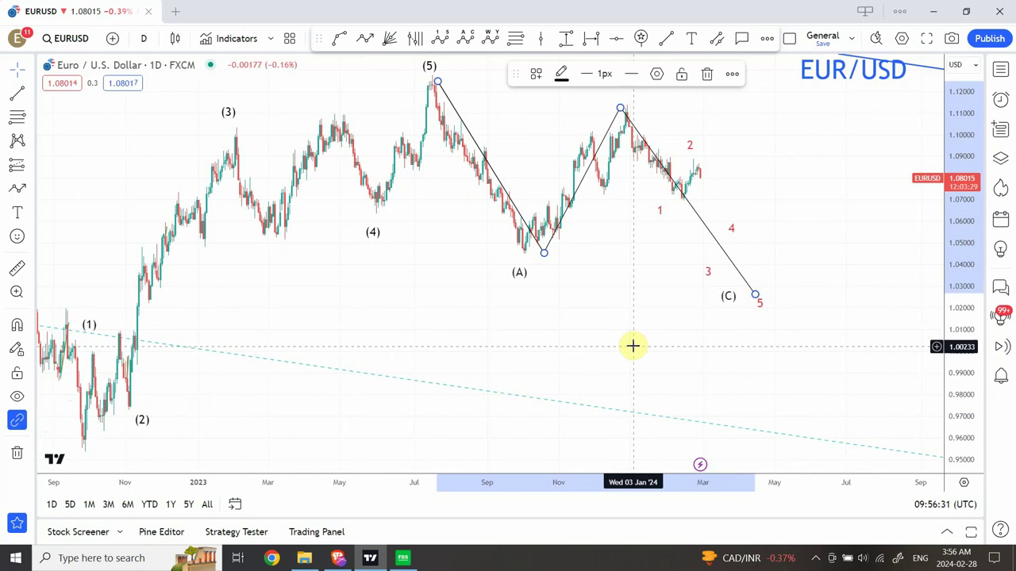
pyautogui.click(629, 346)
# Review the projected wave (C) decline against the wider chart from 2021 onward, including the long-term descending trend lines
pyautogui.click(449, 445)
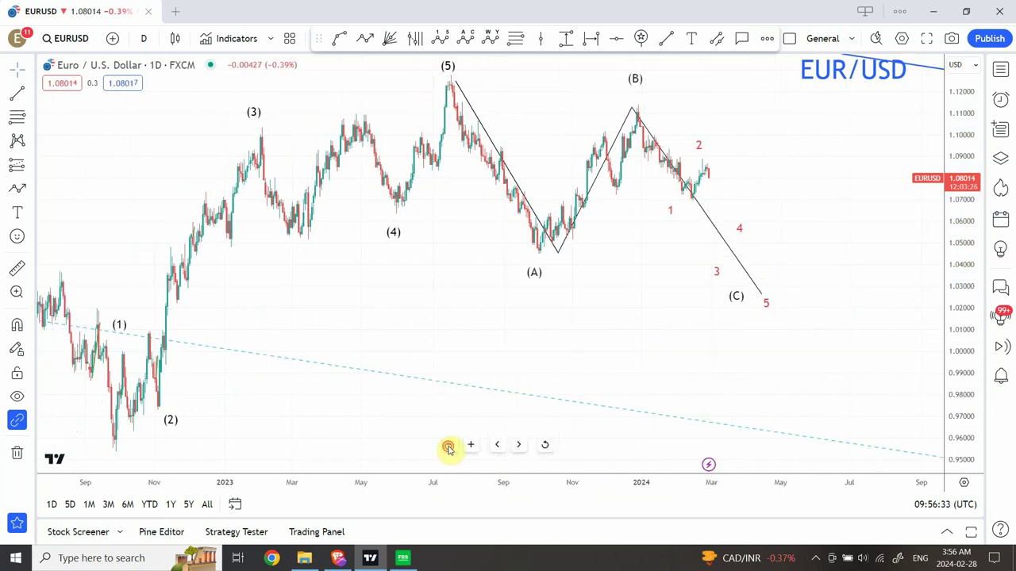
pyautogui.click(448, 446)
pyautogui.click(448, 445)
pyautogui.click(448, 445)
pyautogui.click(449, 446)
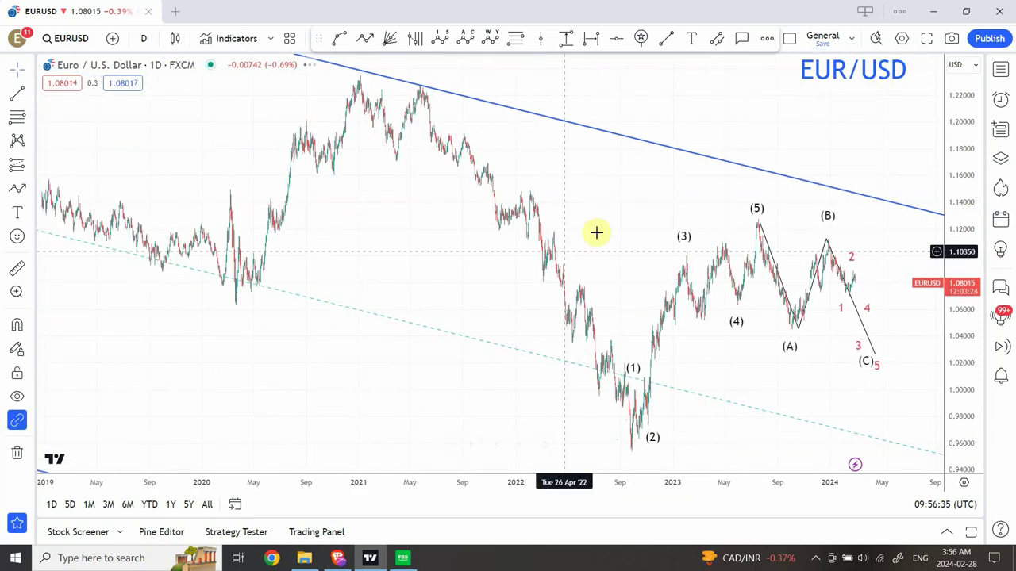
pyautogui.moveTo(583, 215); pyautogui.dragTo(288, 183)
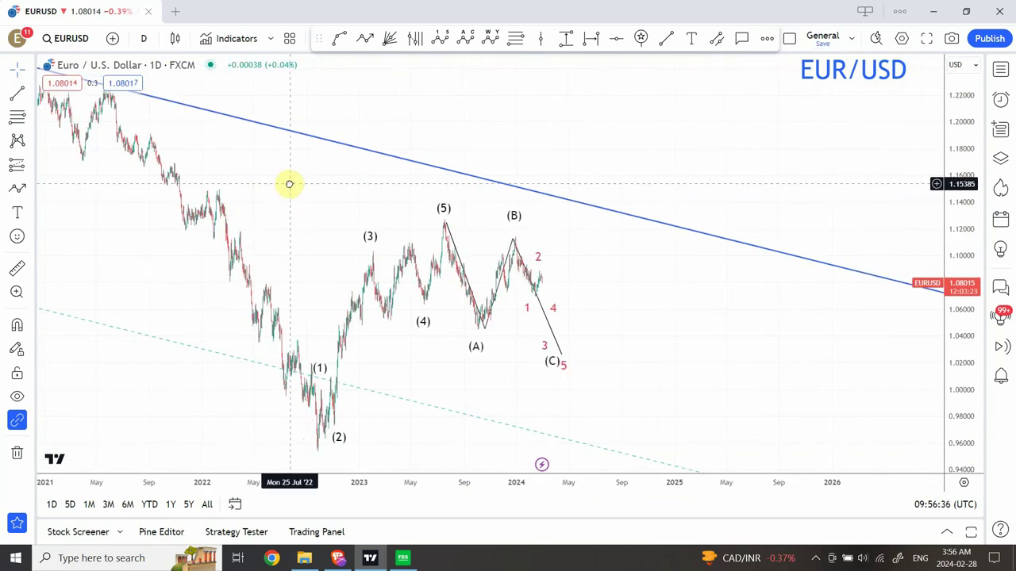
pyautogui.click(563, 357)
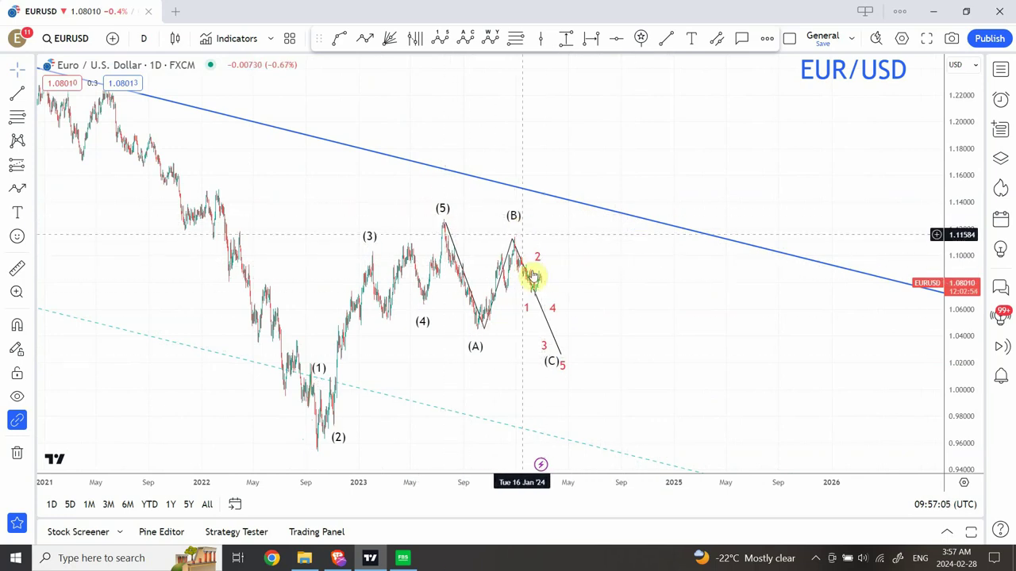
pyautogui.click(561, 362)
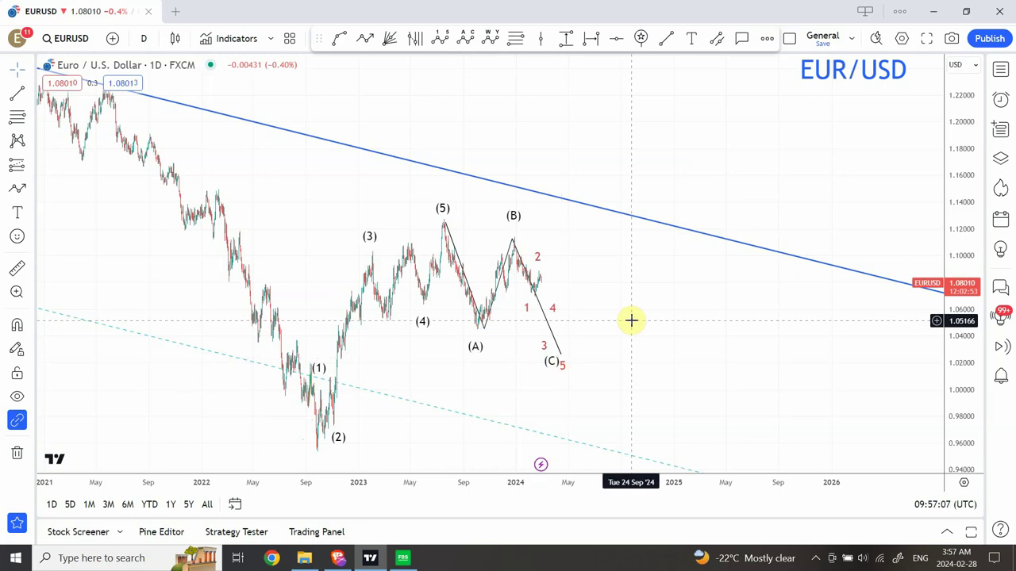
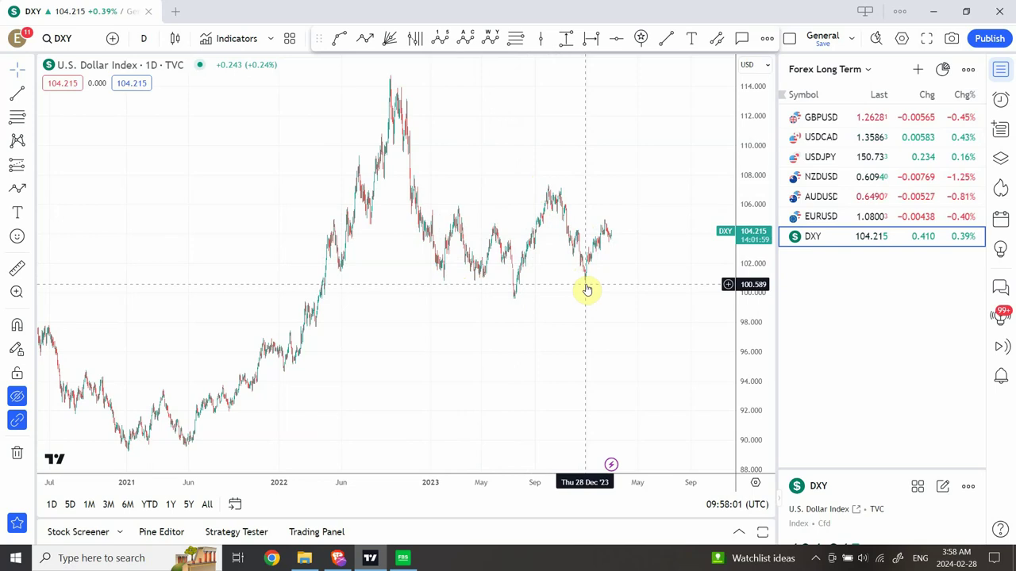
# Set the U.S. Dollar Index chart to the 4-hour interval and examine the price swings from May 2023 through February 2024
pyautogui.click(142, 40)
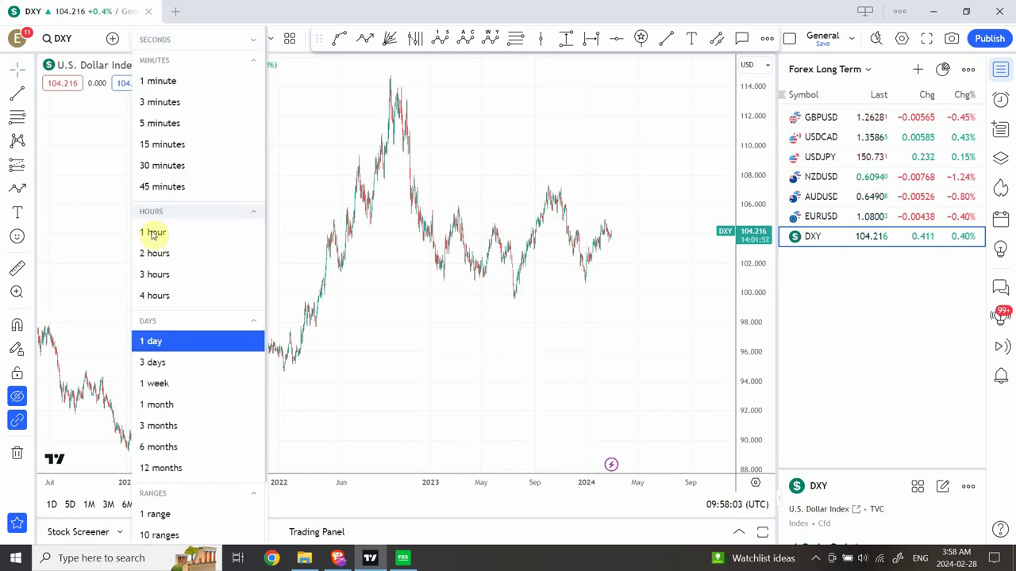
pyautogui.click(159, 295)
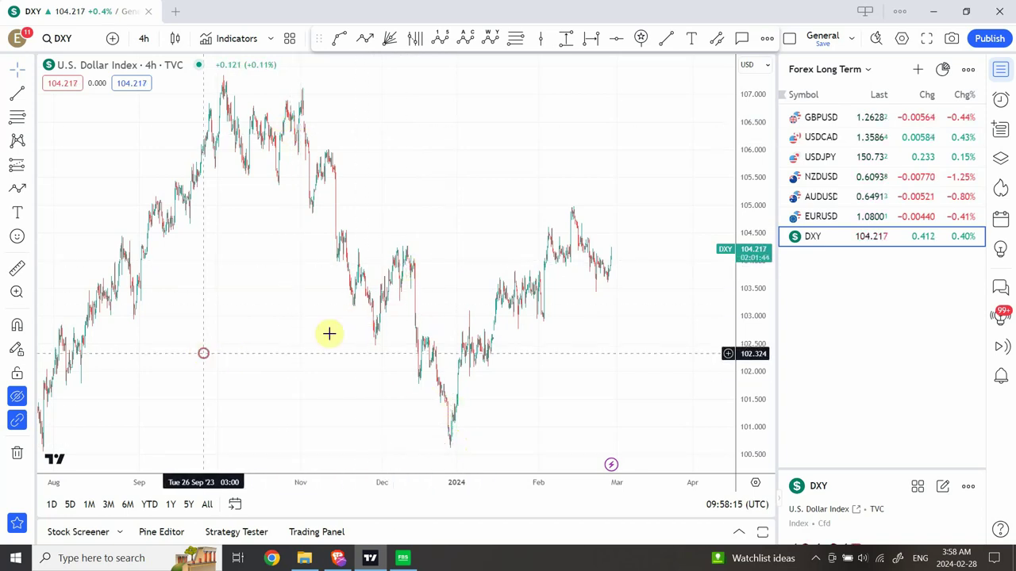
pyautogui.moveTo(329, 334); pyautogui.dragTo(506, 322)
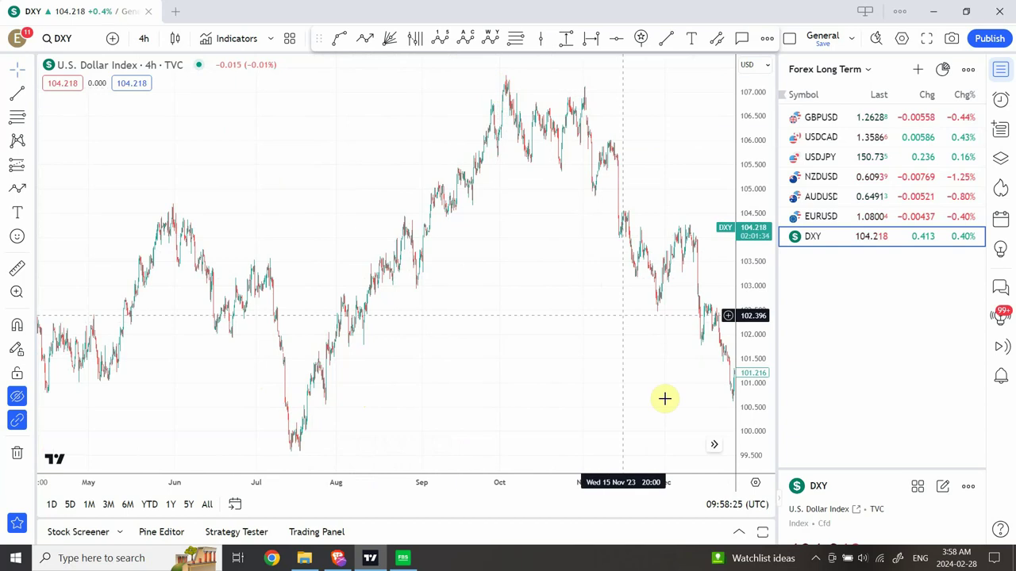
pyautogui.moveTo(676, 417); pyautogui.dragTo(299, 388)
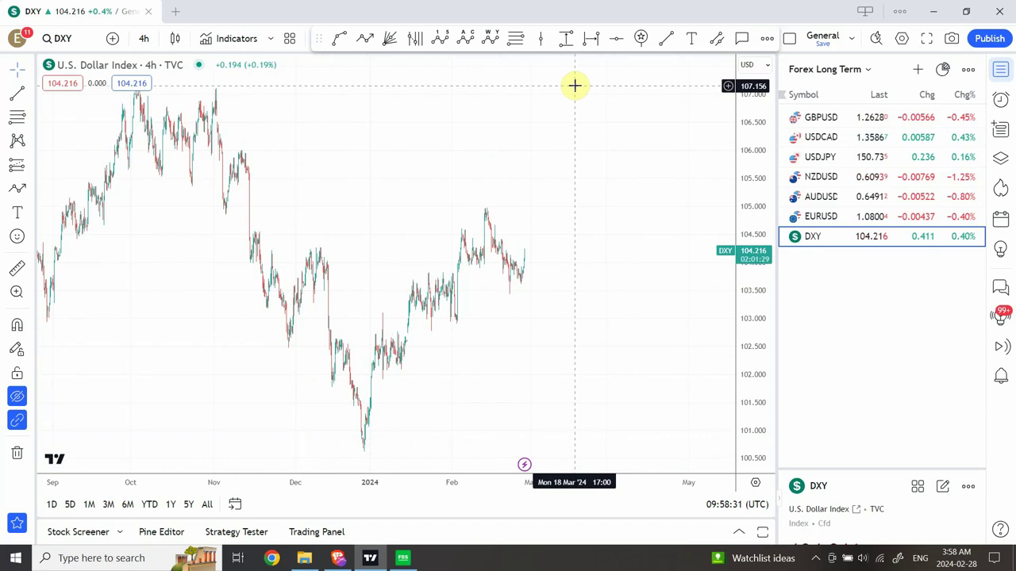
pyautogui.moveTo(419, 219); pyautogui.dragTo(457, 220)
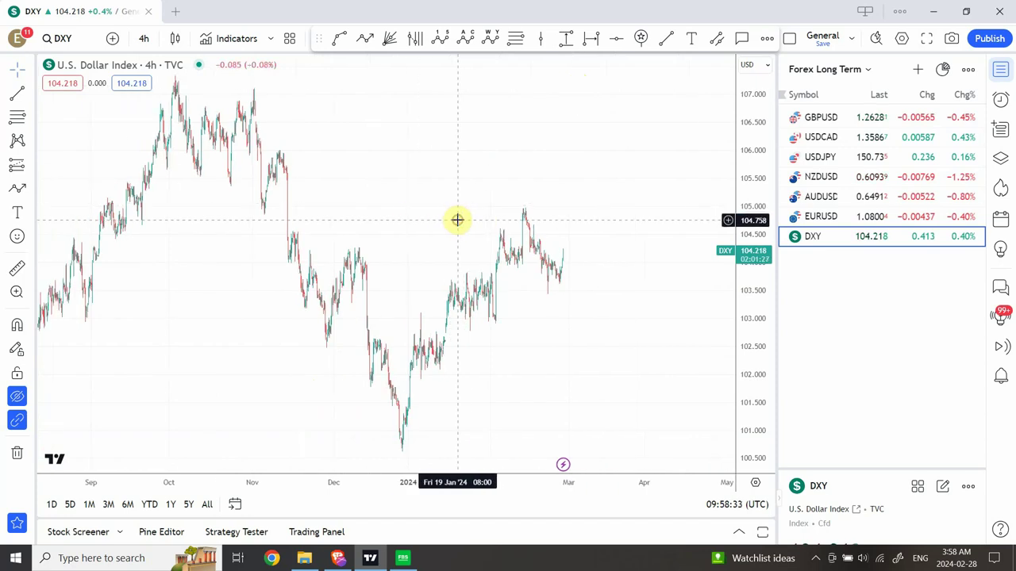
# Set the U.S. Dollar Index chart back to the 1-day interval
pyautogui.click(145, 39)
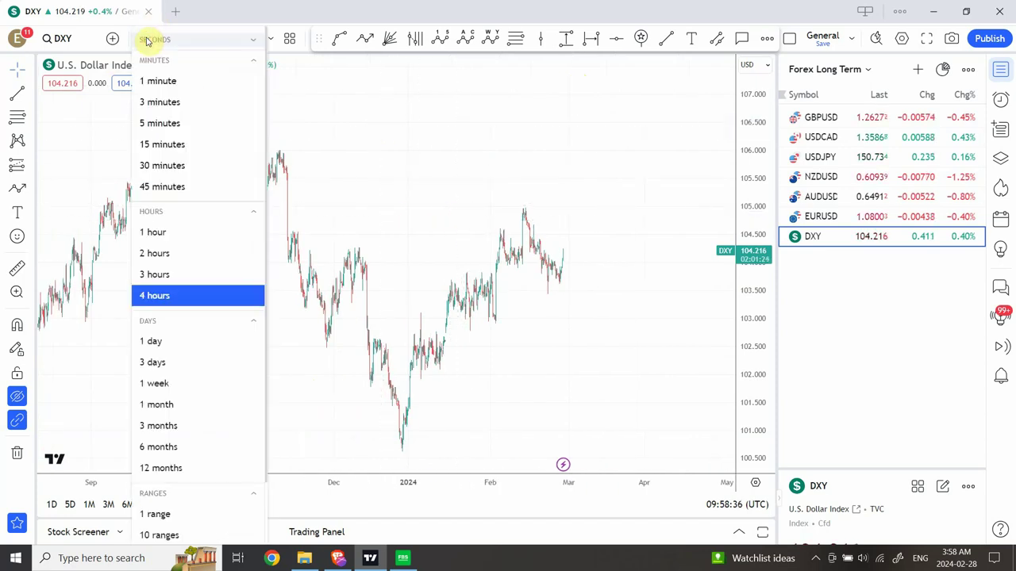
pyautogui.click(172, 343)
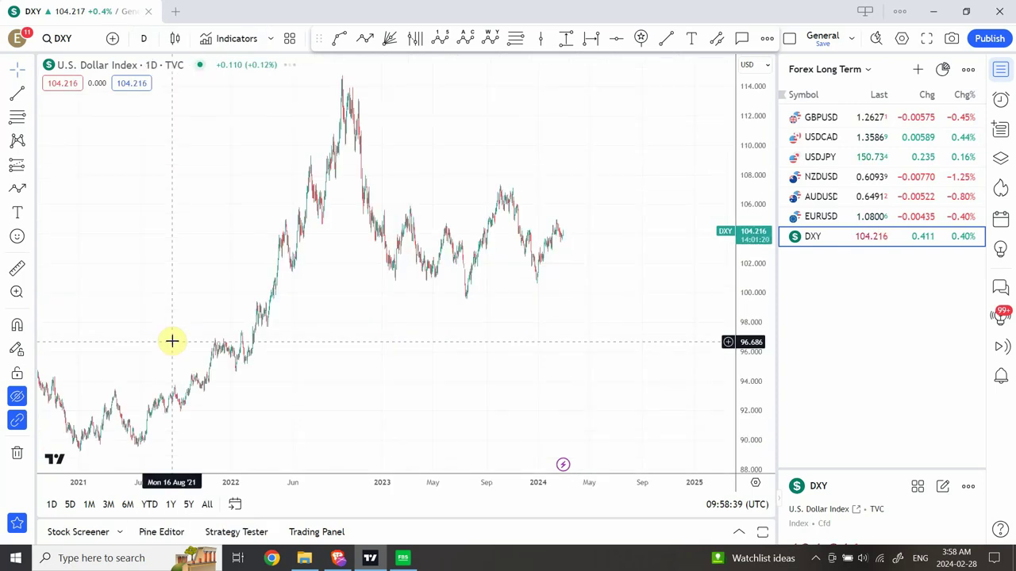